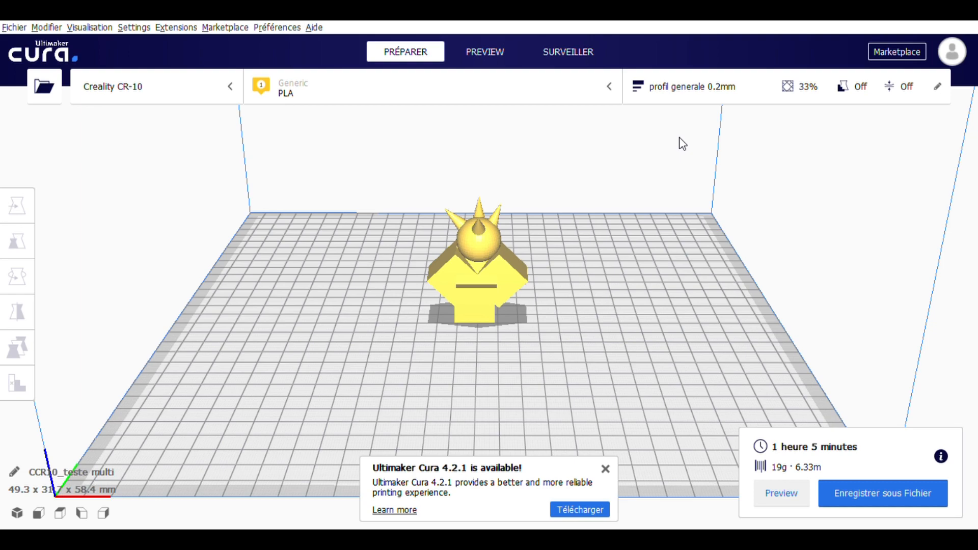
- Examine the sliced model in the layer preview, raising the displayed layers to about layer 242
right_click_drag(484, 239, 492, 315)
scroll(492, 315, "up", 1)
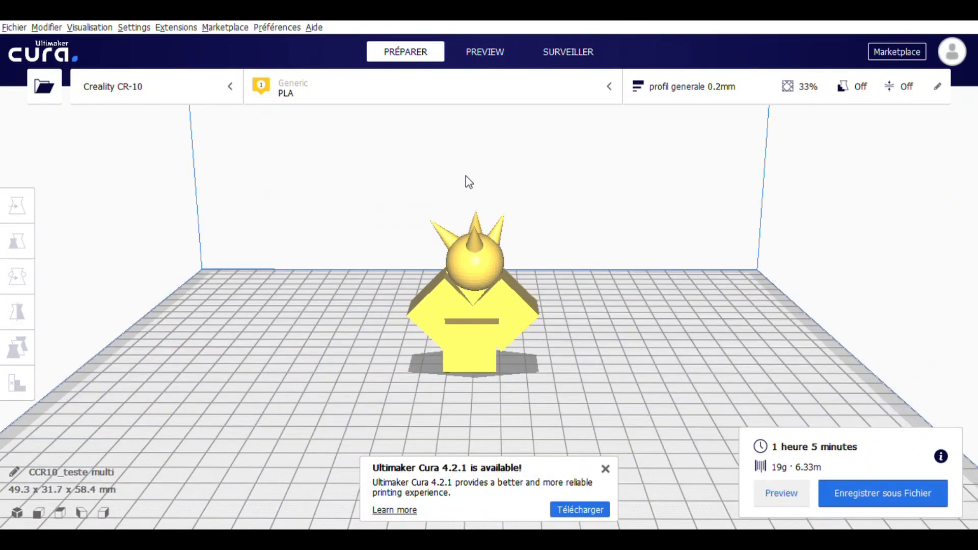
left_click(515, 52)
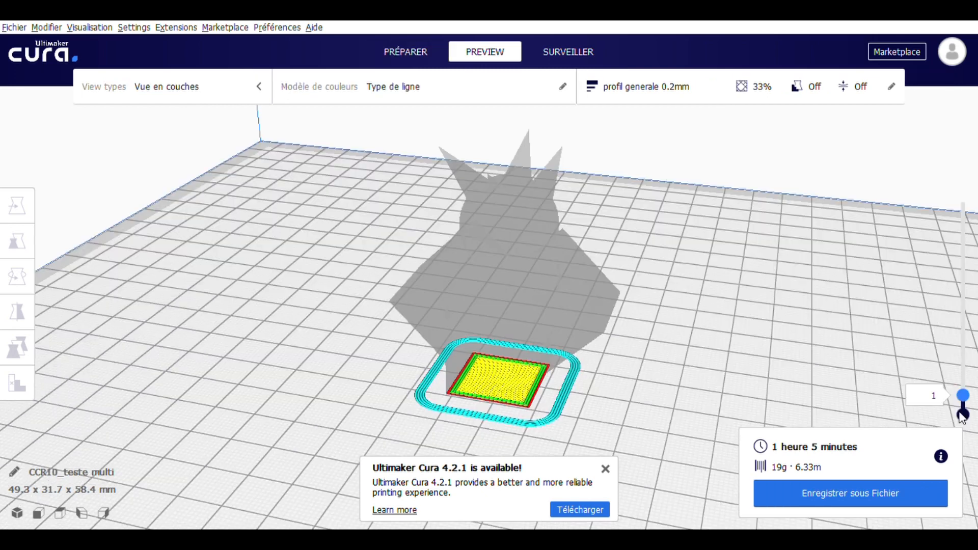
left_click_drag(962, 396, 963, 231)
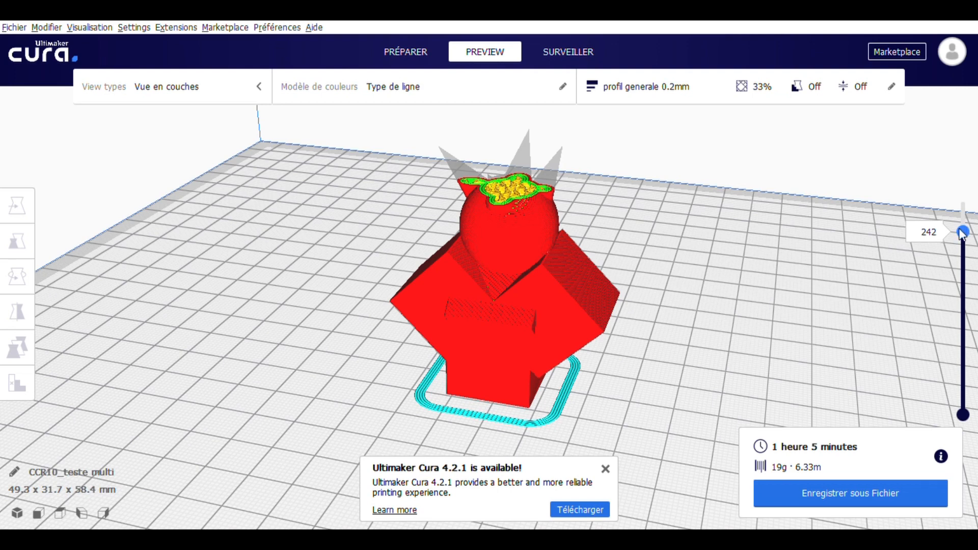
mouse_move(962, 232)
left_mouse_down()
mouse_move(961, 265)
mouse_move(962, 230)
left_mouse_up()
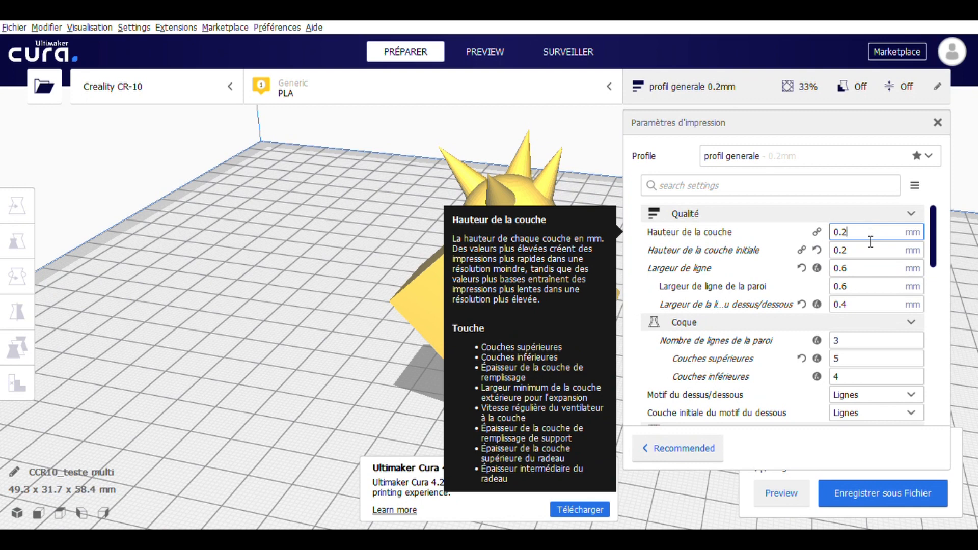
- Set both the layer height and the initial layer height to 0.6 mm
left_click(871, 238)
key("BackSpace")
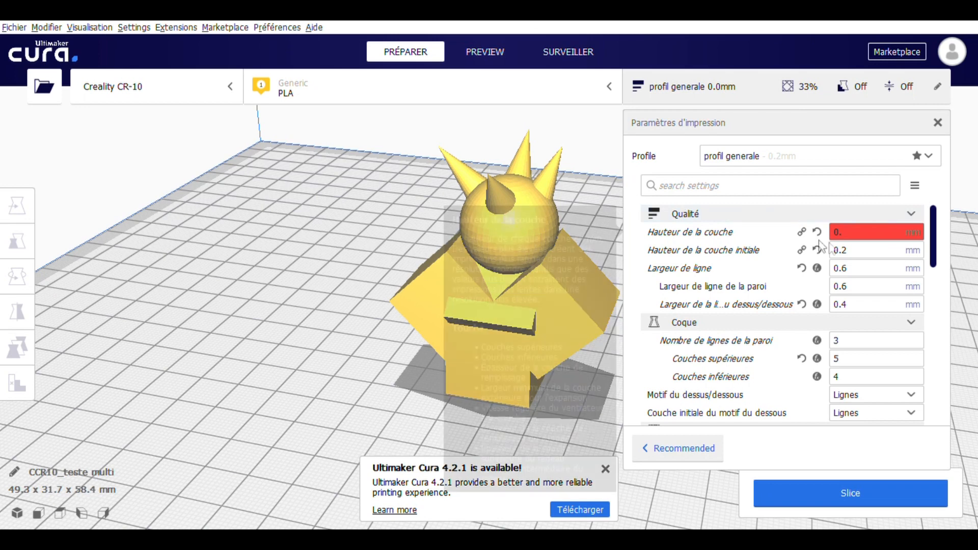
type("6")
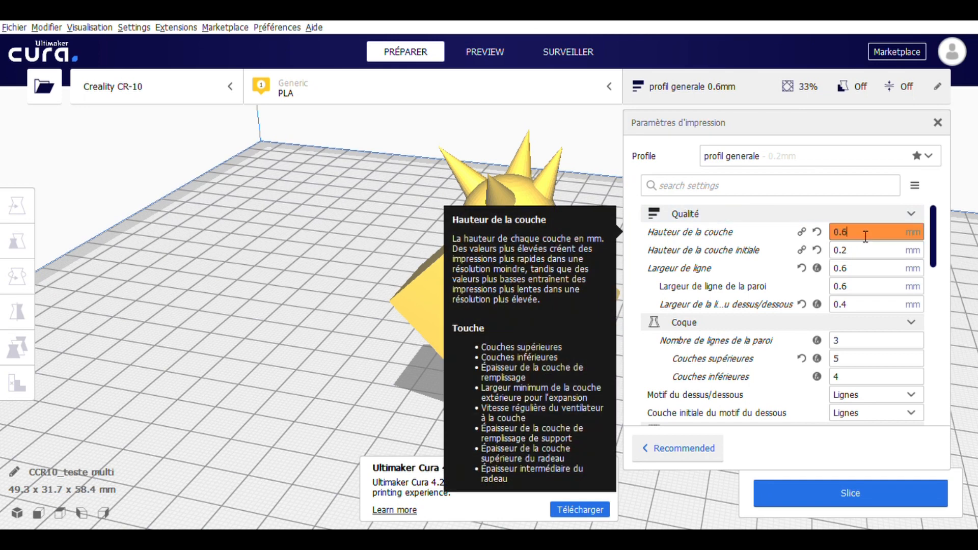
left_click(855, 253)
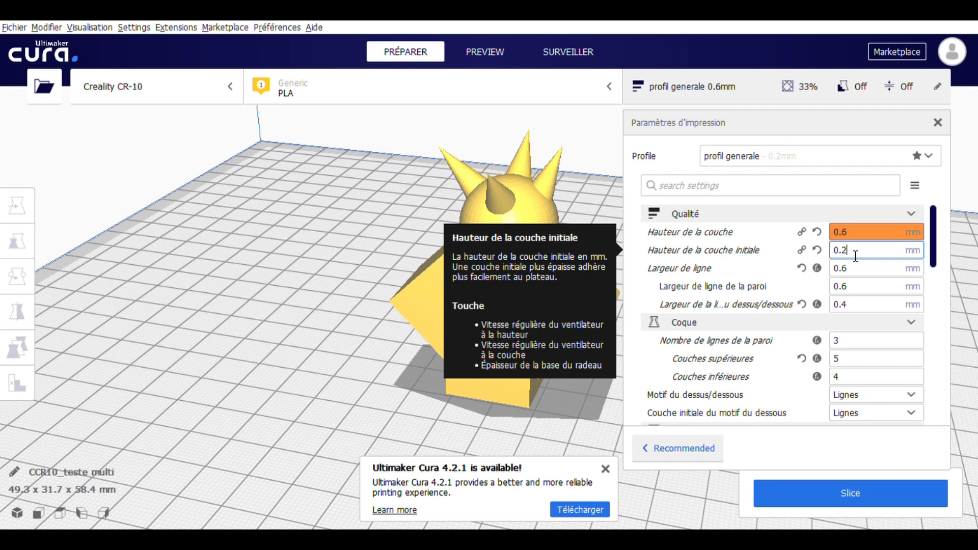
- Set the infill to 10% density with the Grille pattern, and the printing temperature to 190 °C
scroll(856, 256, "down", 10)
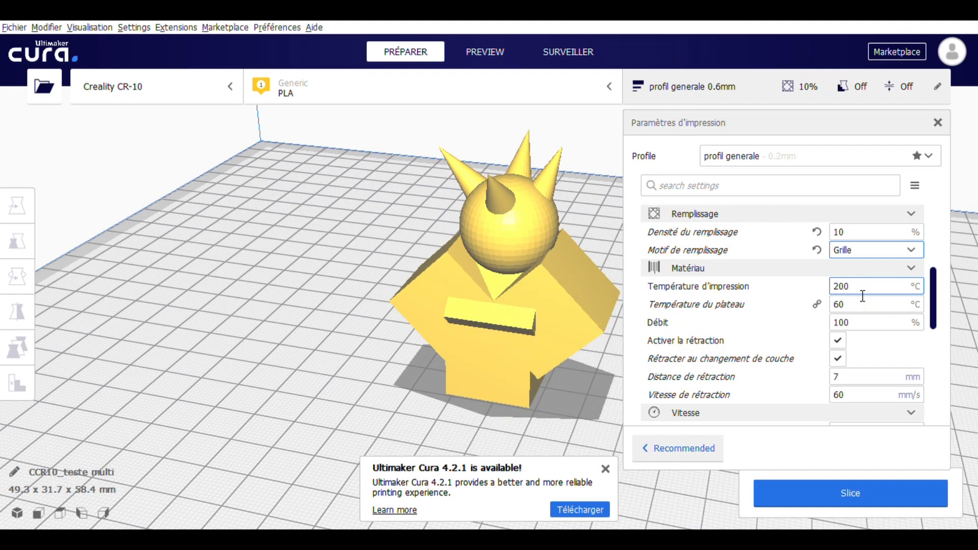
left_click(863, 296)
key("BackSpace")
key("BackSpace")
key("BackSpace")
type("190")
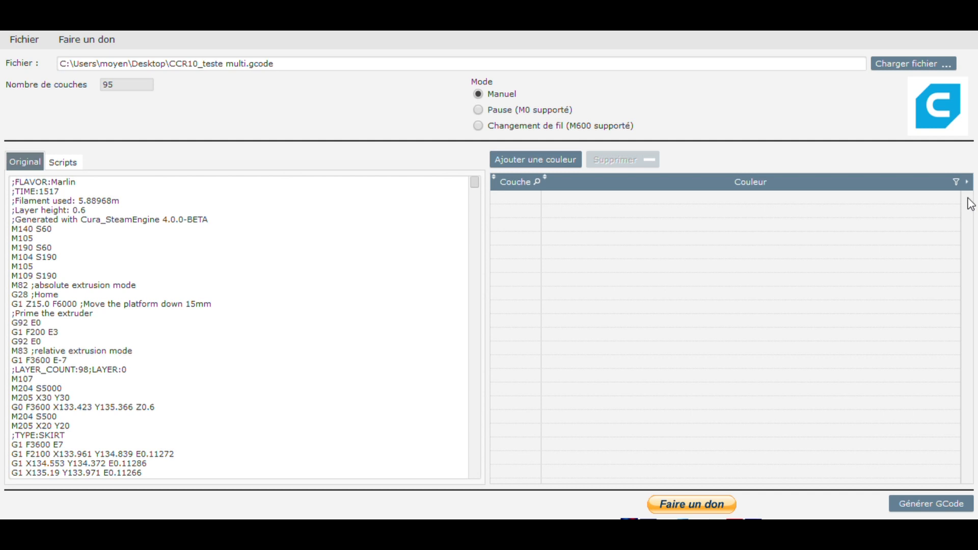
- Add a colour change named 1 at layer 60 of CCR10_teste multi.gcode and generate the G-code
left_click(558, 160)
type("1")
key("Return")
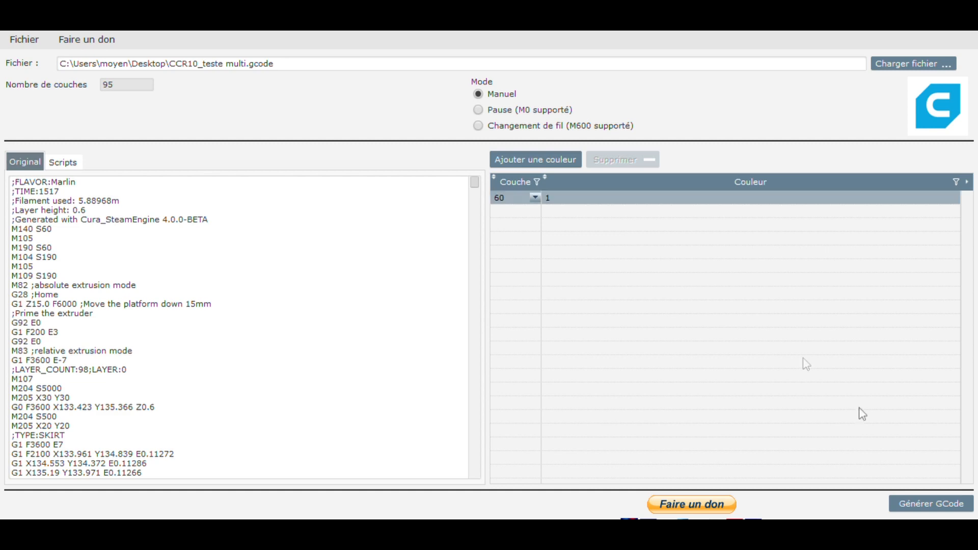
left_click(927, 497)
left_click(492, 301)
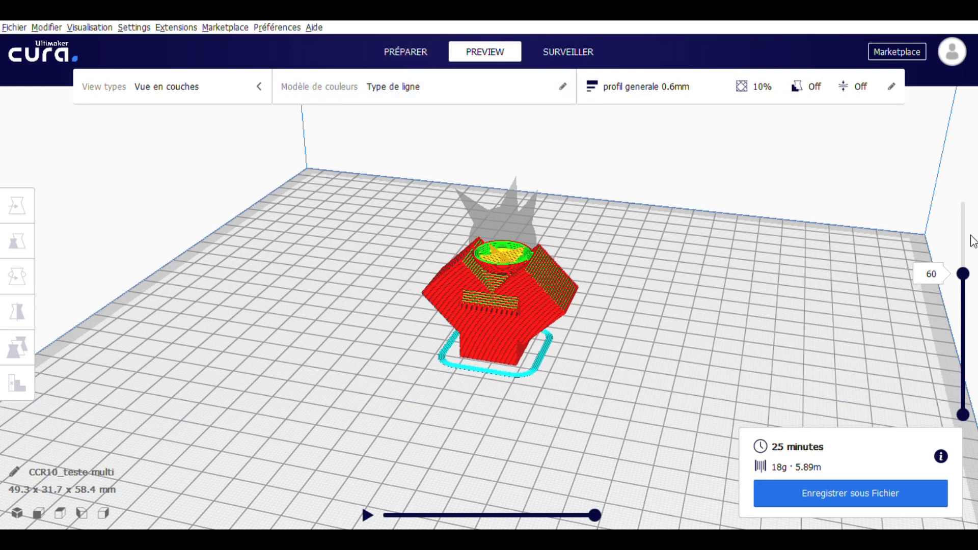
- Configure the print profile with 0.2 mm layers, 0.4 mm line width, 30% Gyroïde infill and a 210 °C printing temperature
left_click_drag(963, 274, 963, 201)
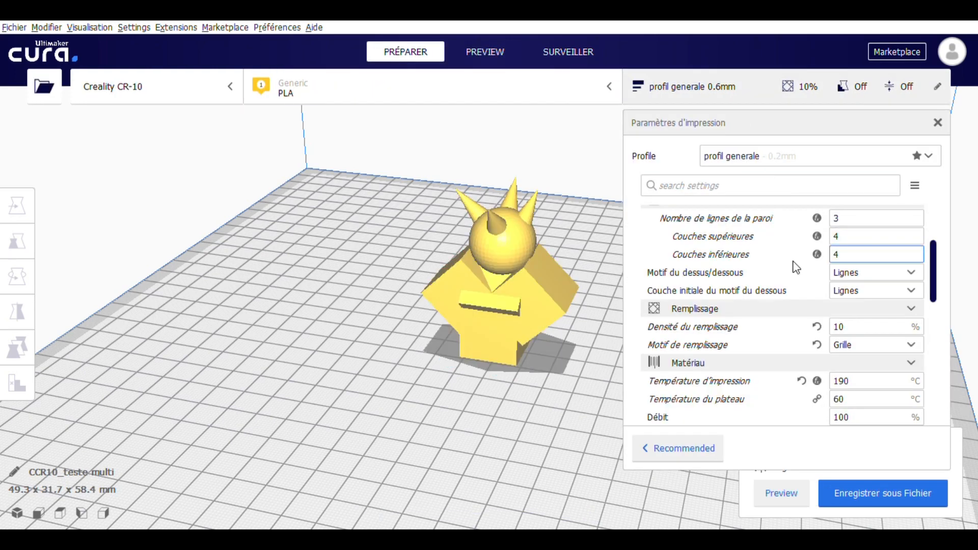
scroll(902, 265, "up", 3)
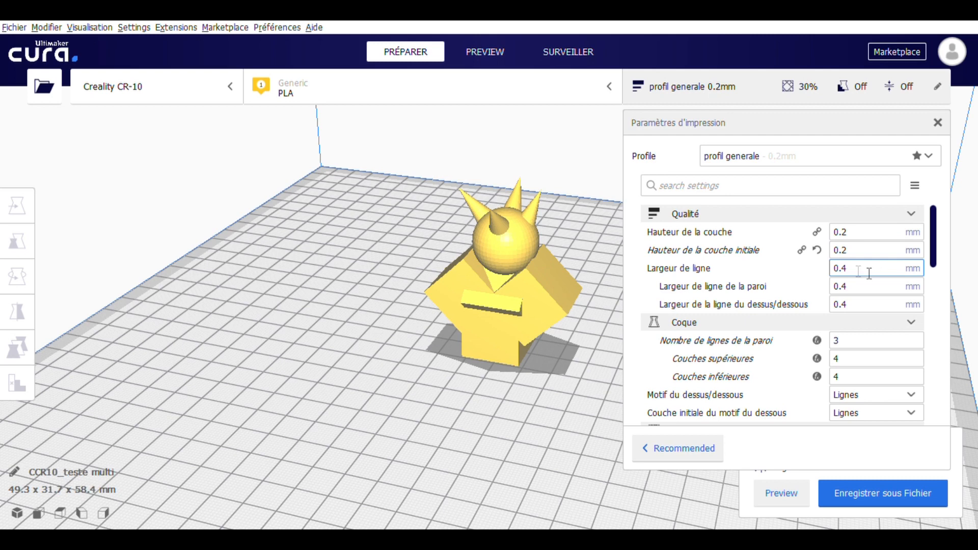
scroll(845, 284, "down", 2)
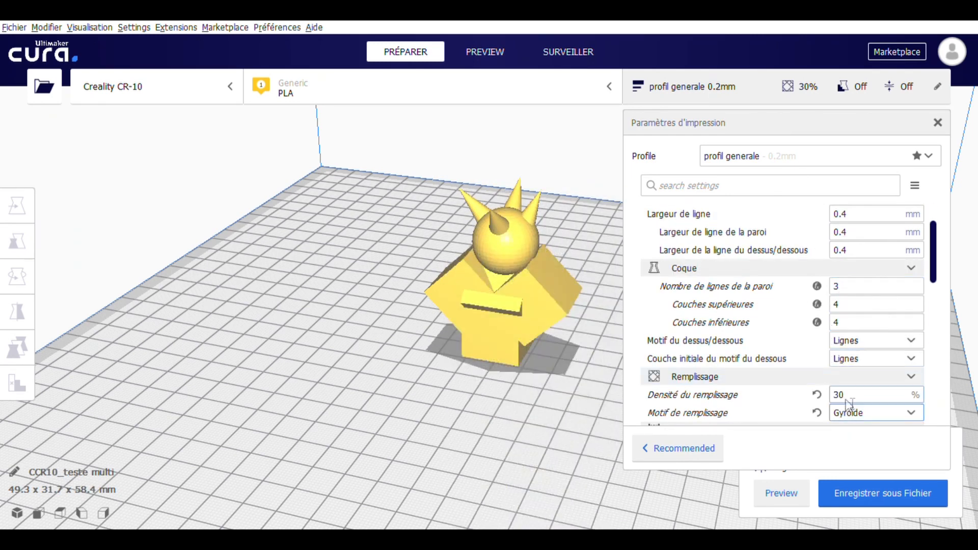
scroll(854, 358, "down", 2)
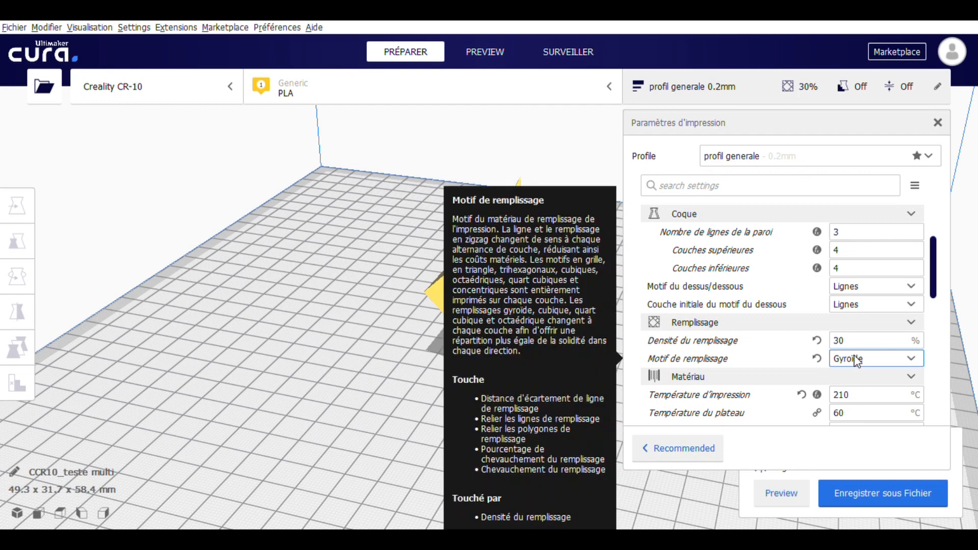
scroll(856, 361, "down", 2)
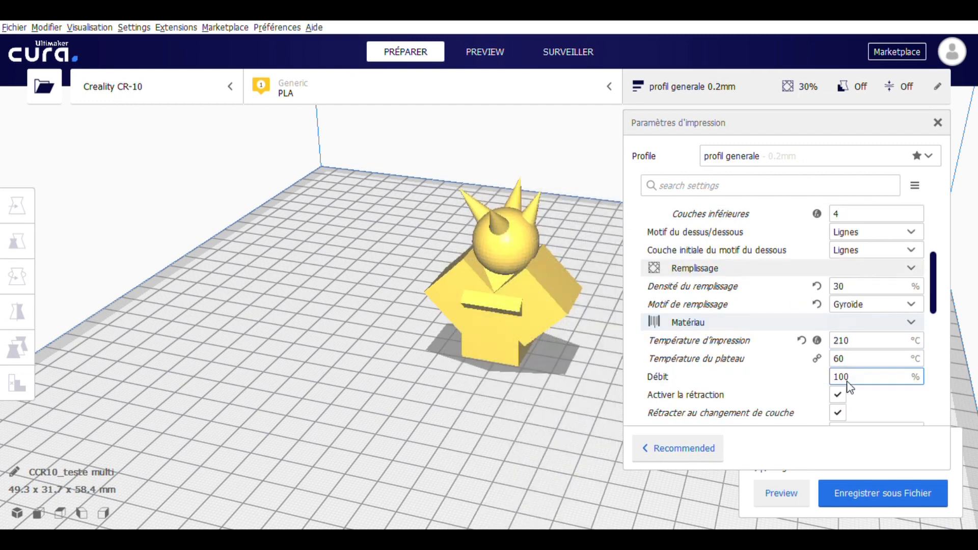
scroll(855, 376, "down", 2)
scroll(841, 380, "down", 2)
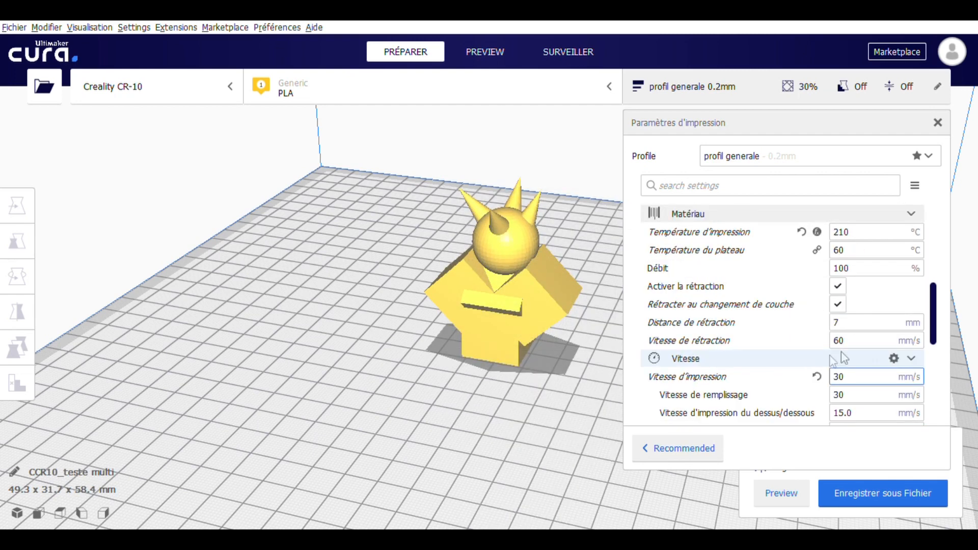
scroll(863, 382, "down", 10)
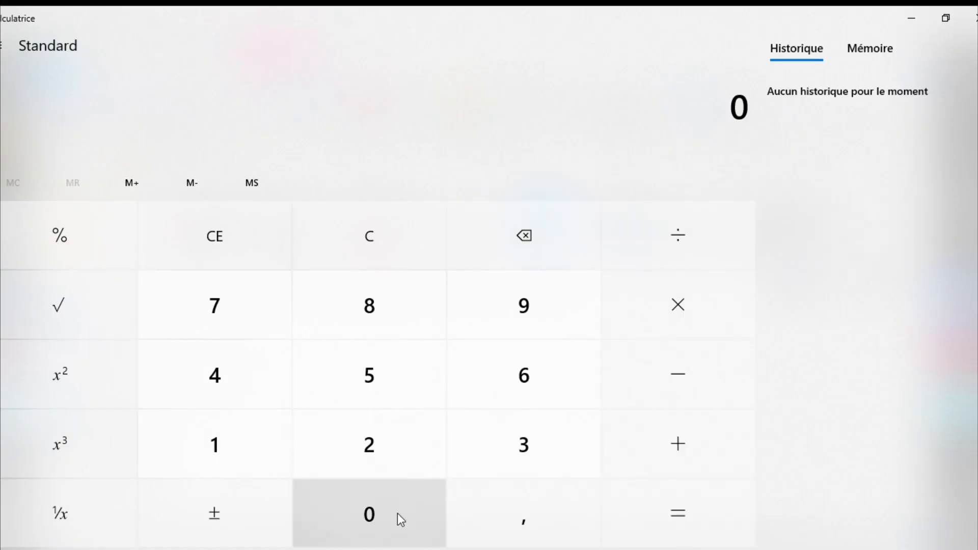
- Multiply the 0.6 mm layer height by 60 layers in the calculator
left_click(490, 515)
left_click(528, 376)
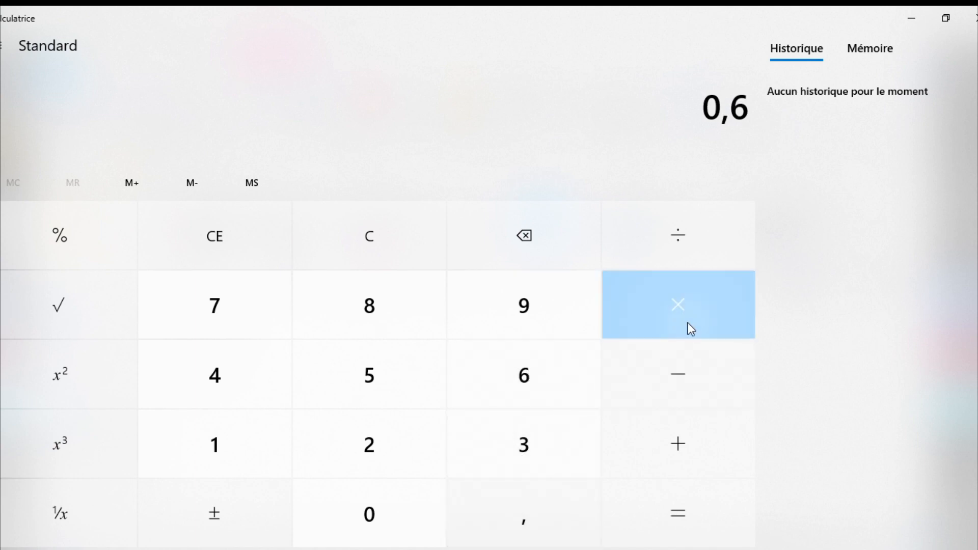
left_click(690, 328)
left_click(506, 376)
left_click(395, 515)
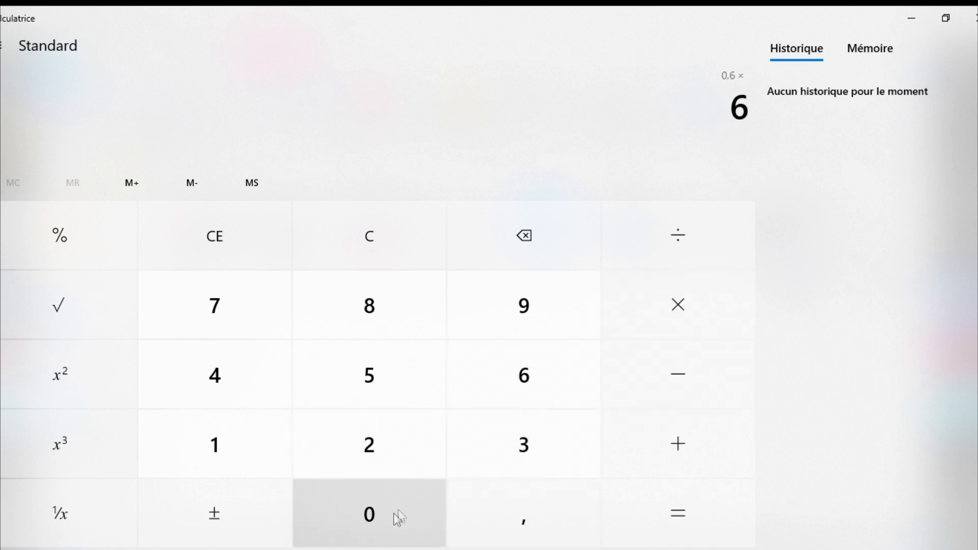
left_click(694, 512)
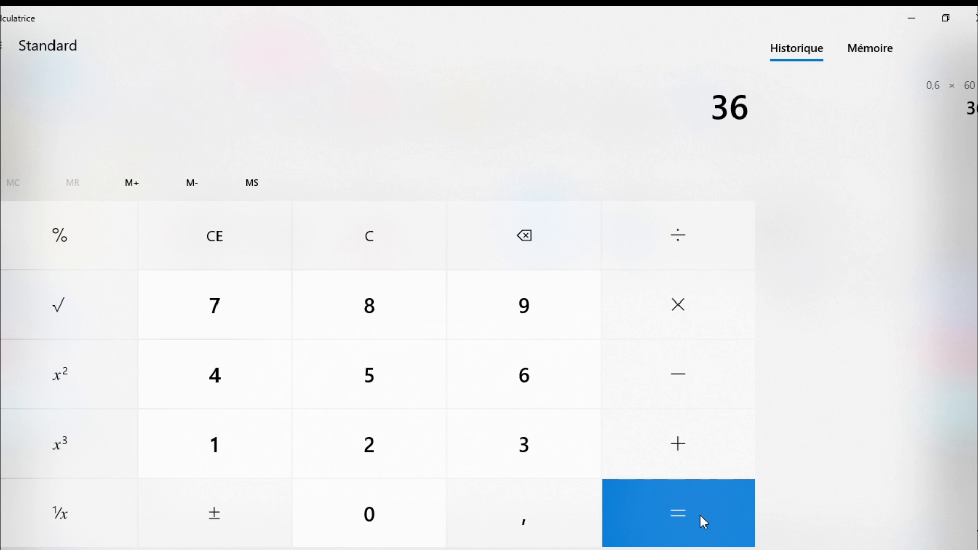
- Divide 0.6 by 3, and multiply 60 by 3 to find the equivalent layer number
left_click(385, 520)
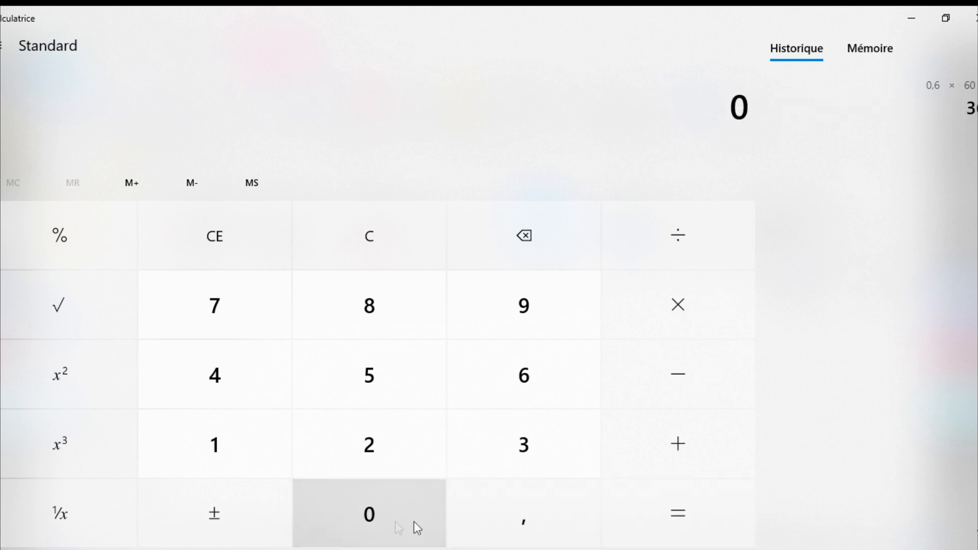
left_click(482, 526)
left_click(518, 396)
left_click(688, 348)
left_click(686, 251)
- Multiply the 0.2 mm layer height by 180 layers to check the colour-change height
left_click(380, 448)
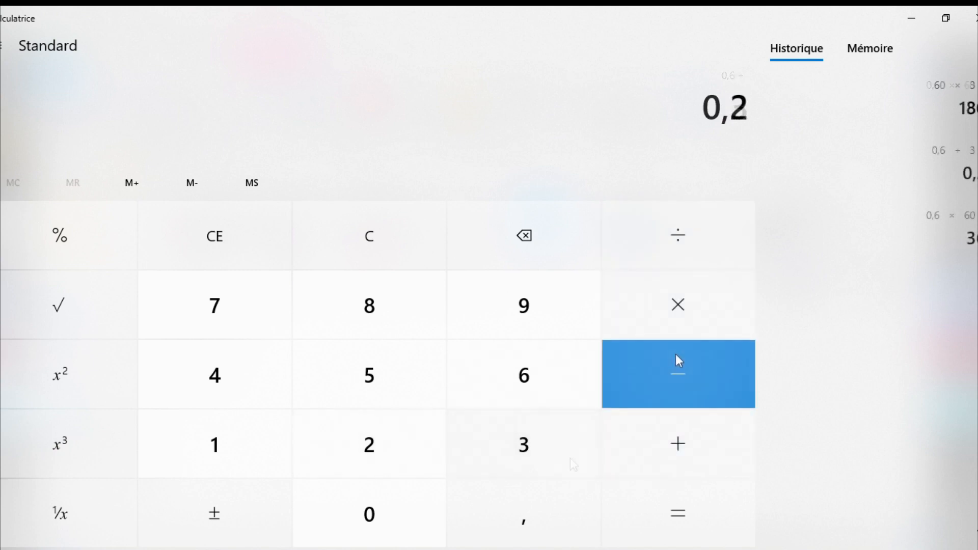
left_click(679, 328)
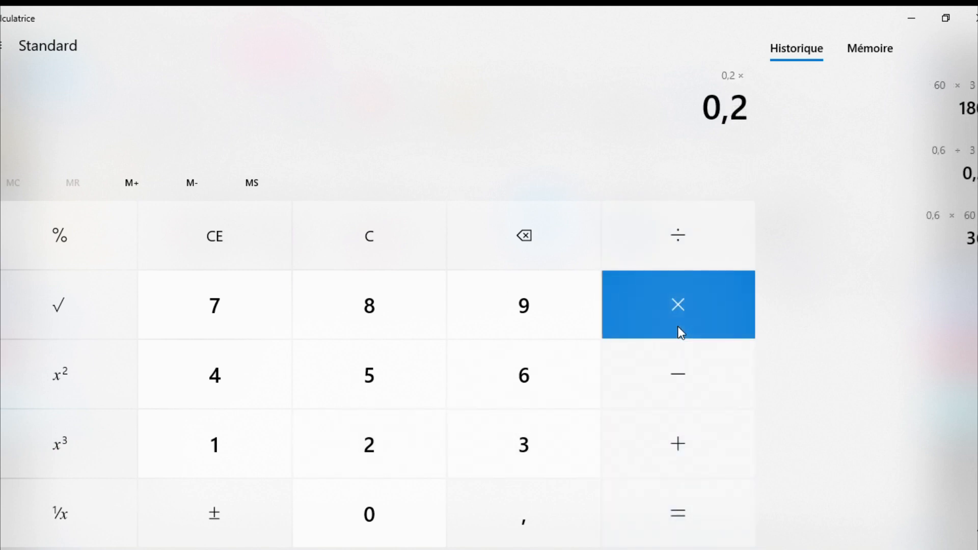
left_click(197, 448)
left_click(345, 307)
left_click(367, 505)
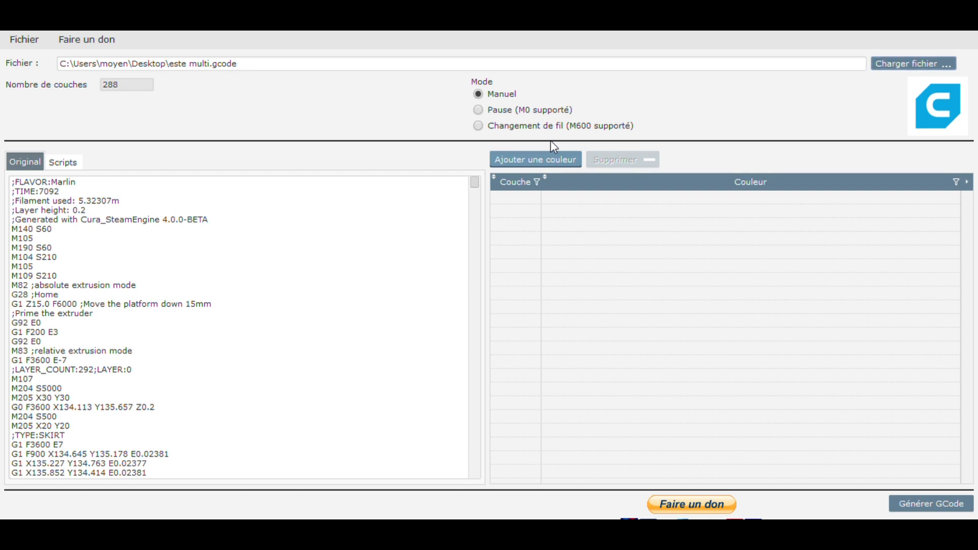
- Add a colour change named teste at layer 180 of este multi.gcode and generate the G-code
left_click(536, 159)
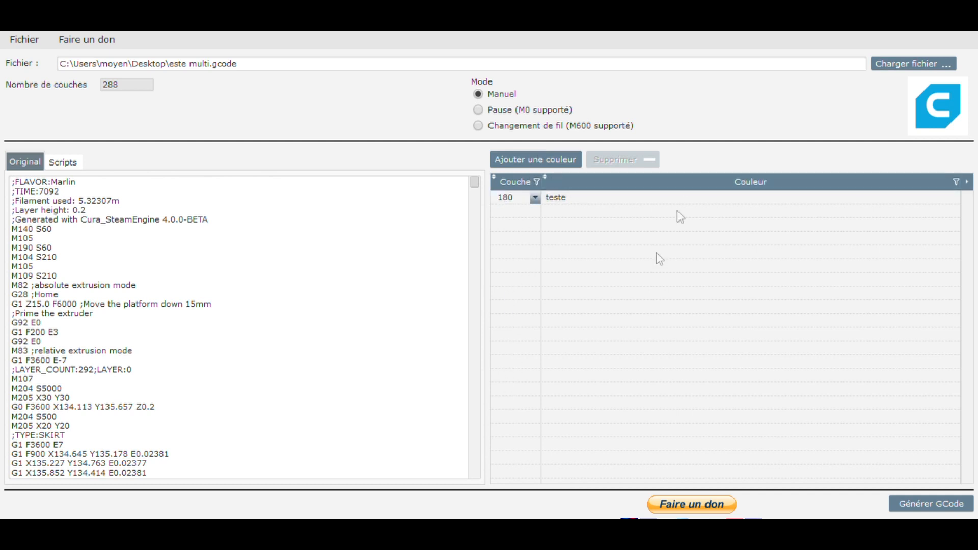
left_click(632, 276)
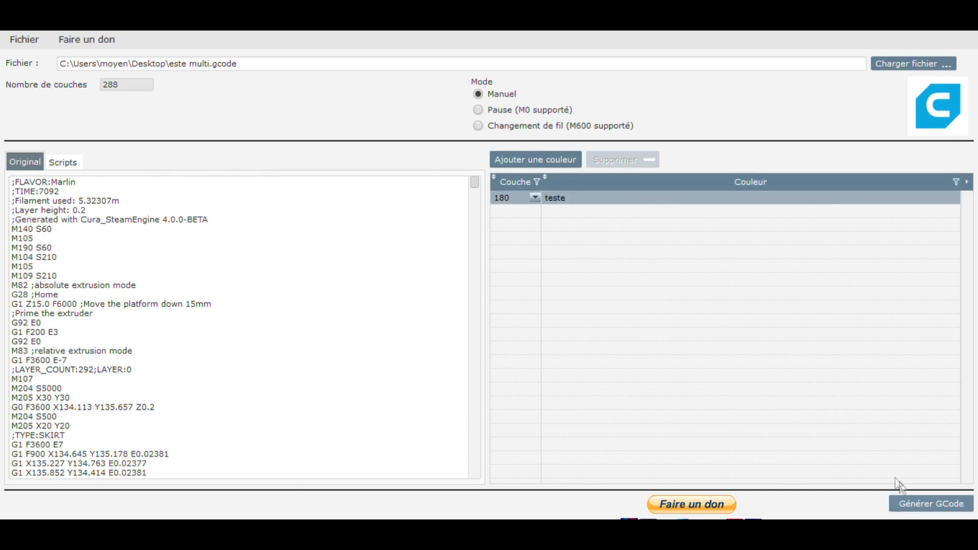
left_click(909, 498)
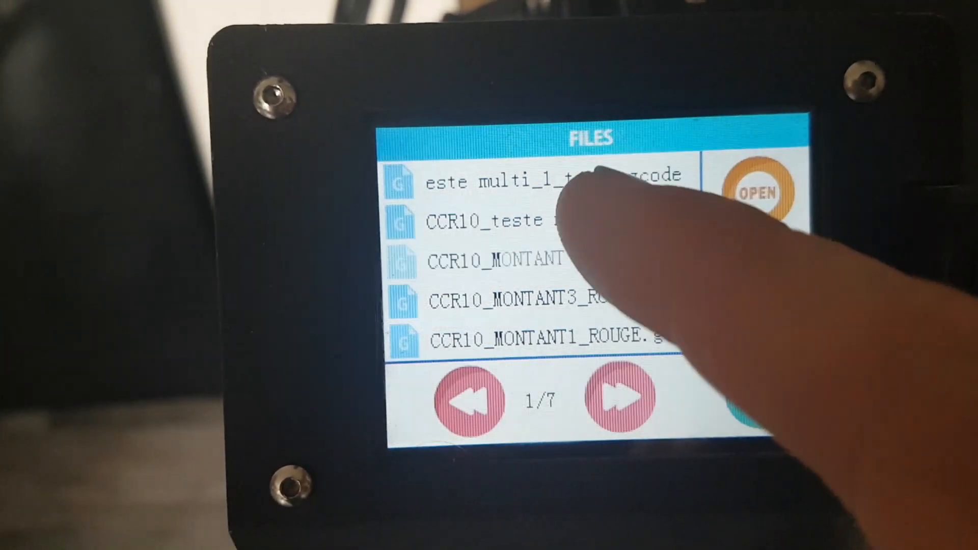
left_click(601, 217)
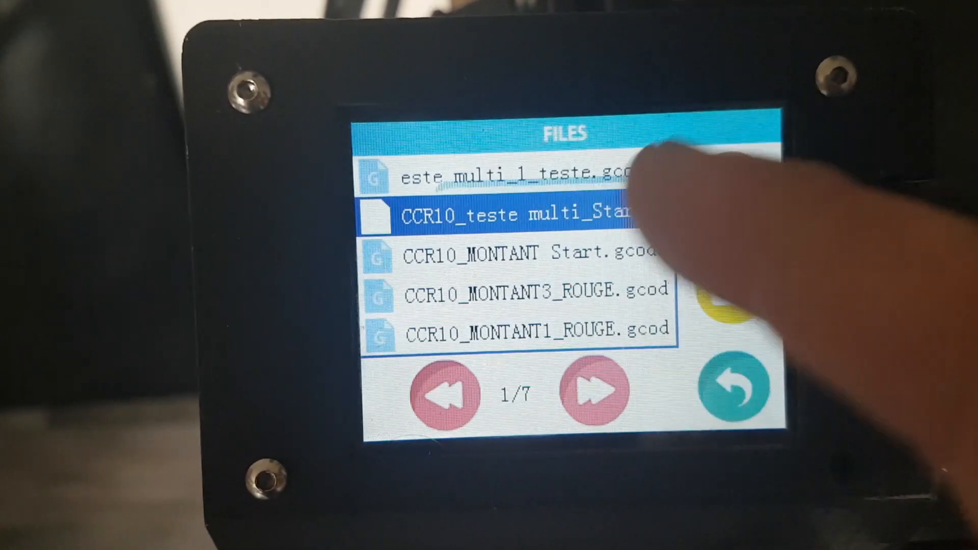
left_click(733, 188)
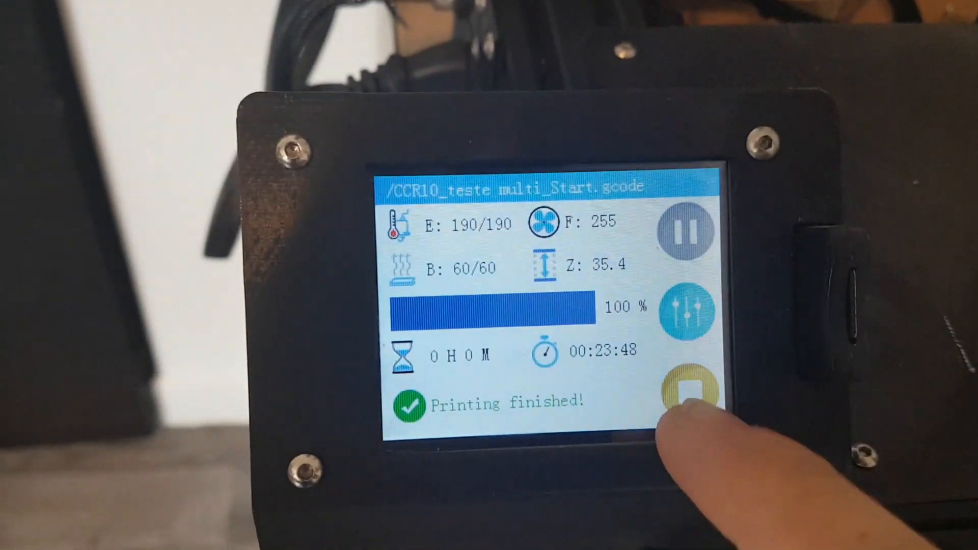
left_click(689, 394)
left_click(504, 364)
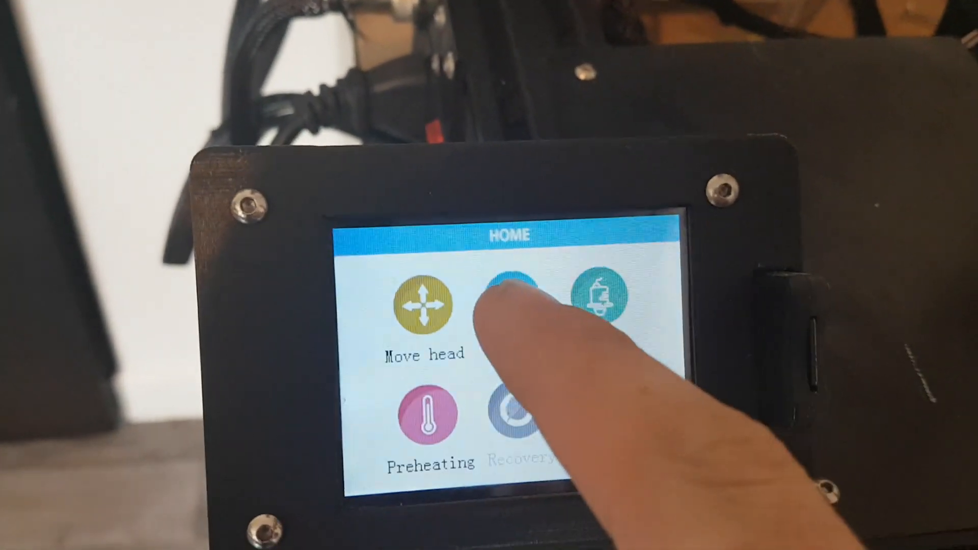
left_click(512, 288)
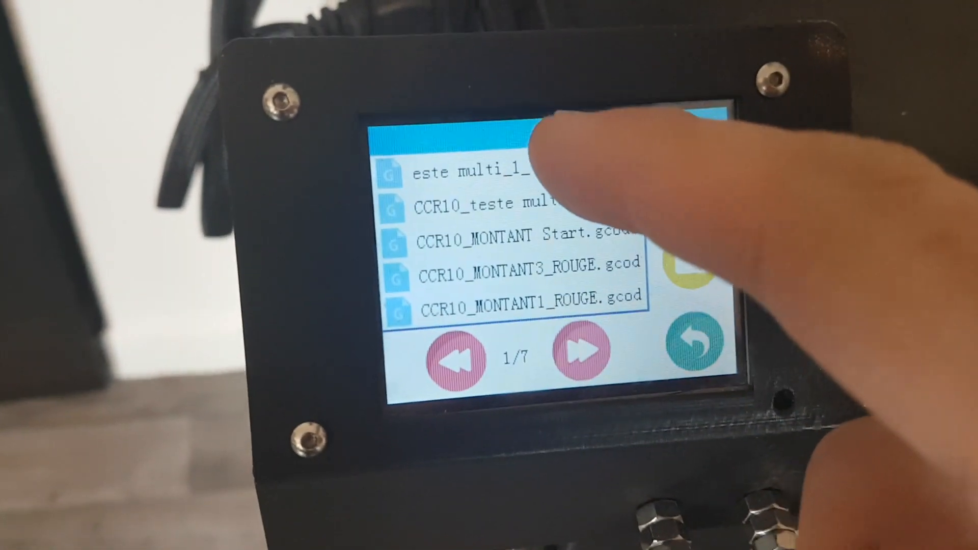
left_click(560, 169)
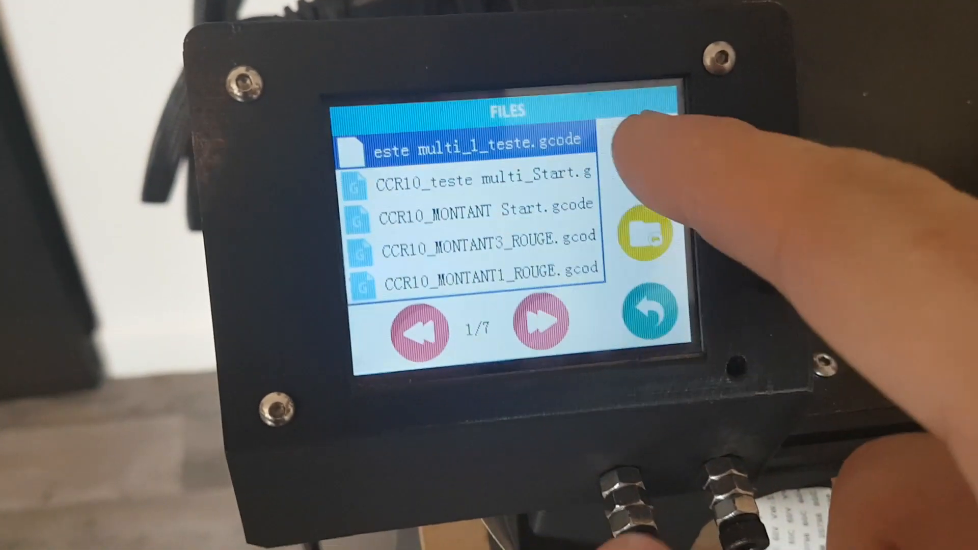
left_click(665, 176)
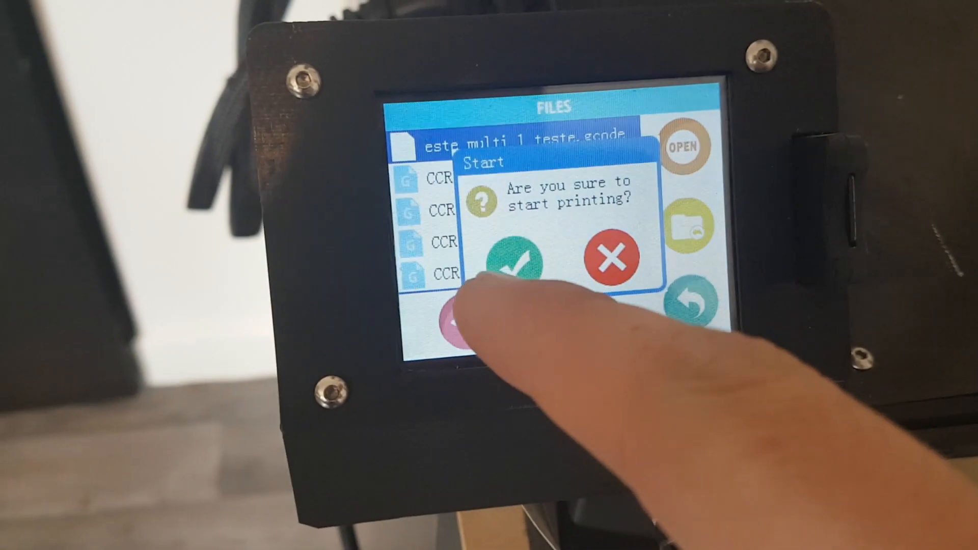
left_click(514, 260)
left_click(723, 234)
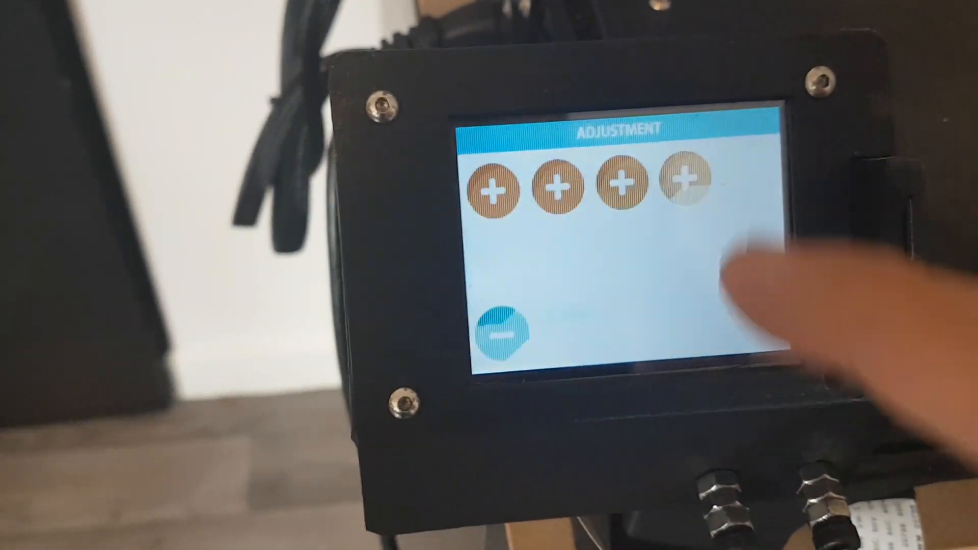